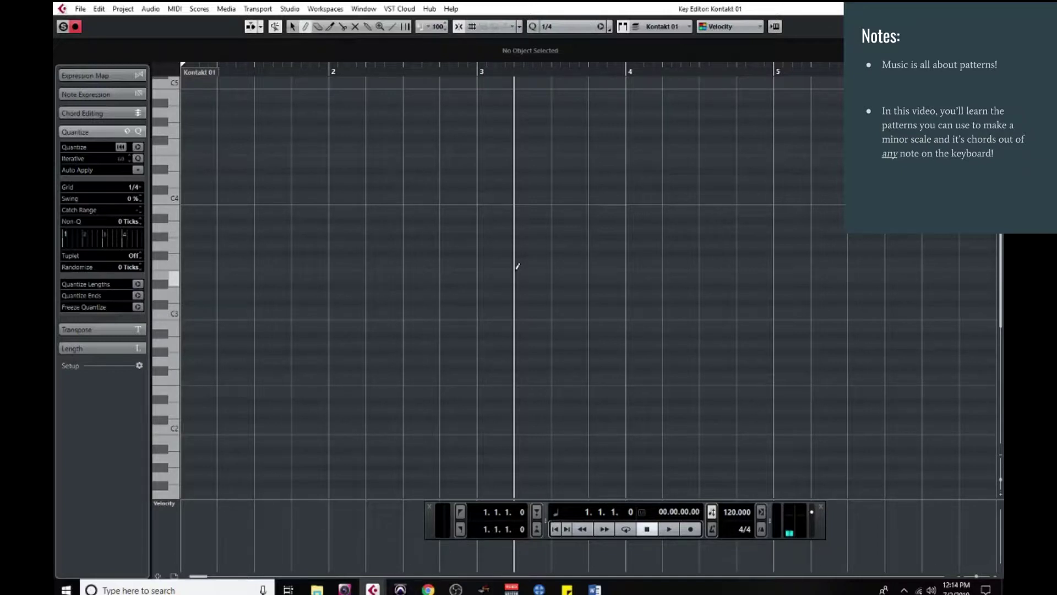
Draw an A2 note at the very start of bar 1 in the Key Editor.
left_click(207, 342)
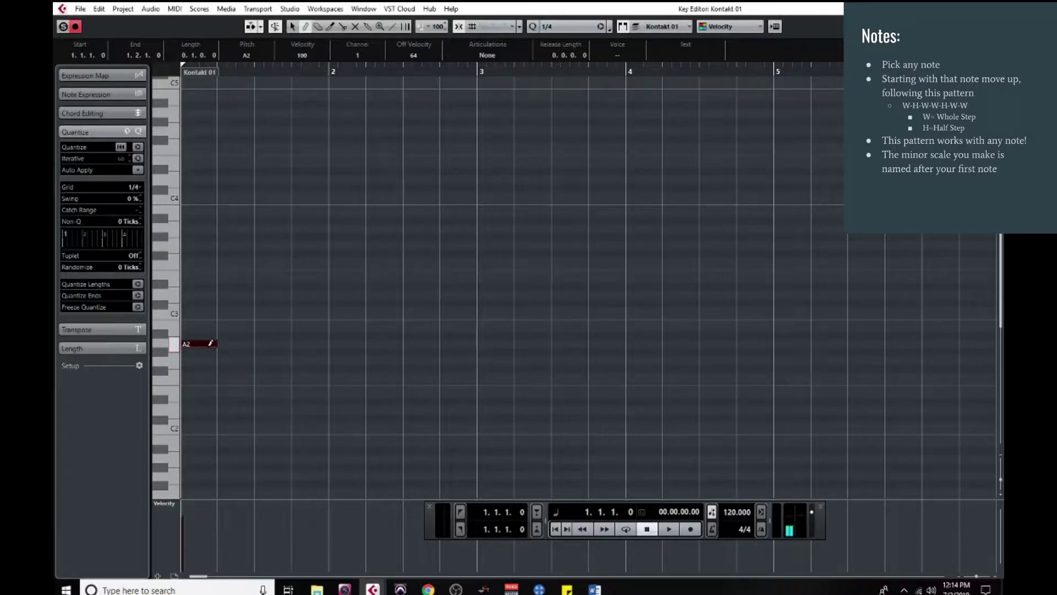
Draw B2, C3, D3, E3, F3, G3 and A3 on successive beats after A2, then play the scale.
left_click(235, 328)
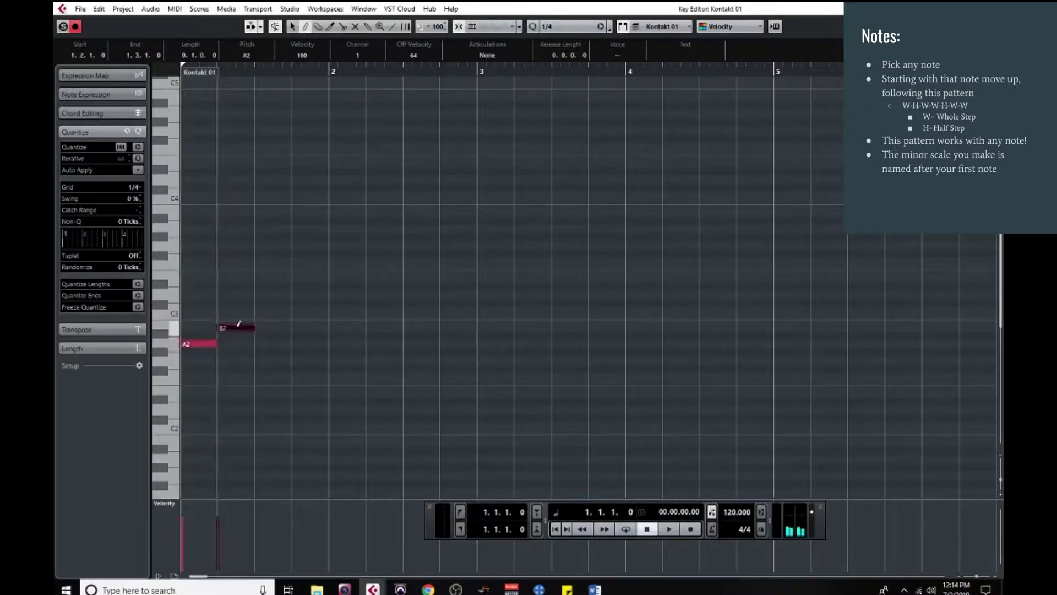
left_click(272, 311)
left_click(306, 295)
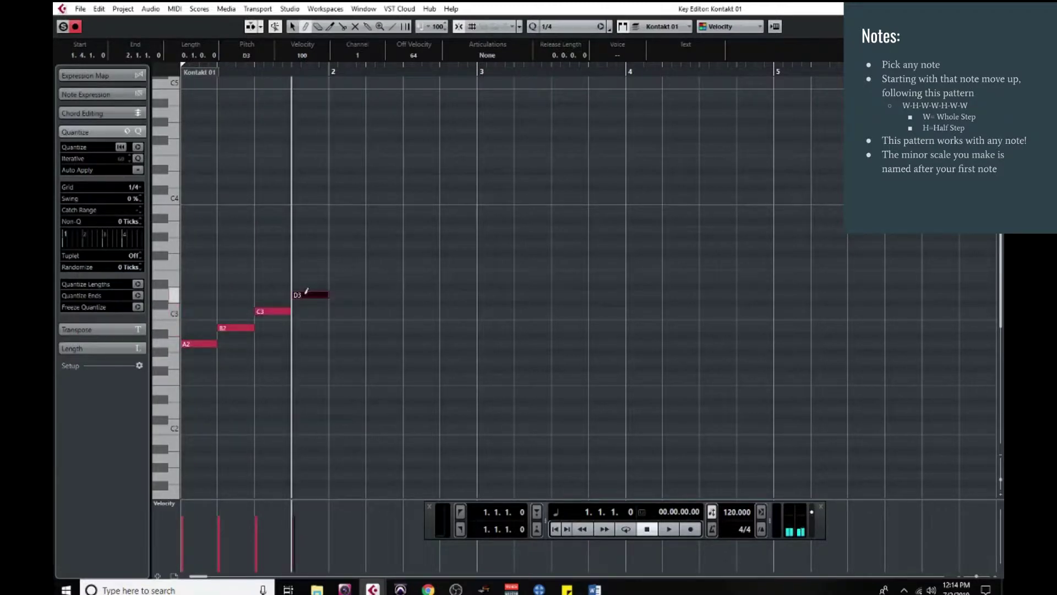
left_click(344, 277)
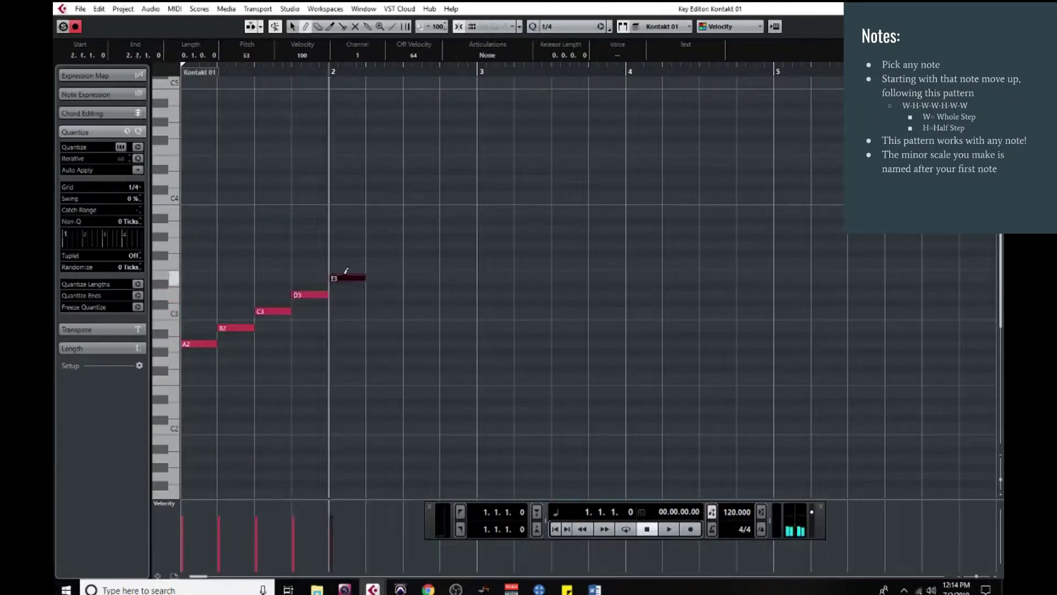
left_click(381, 261)
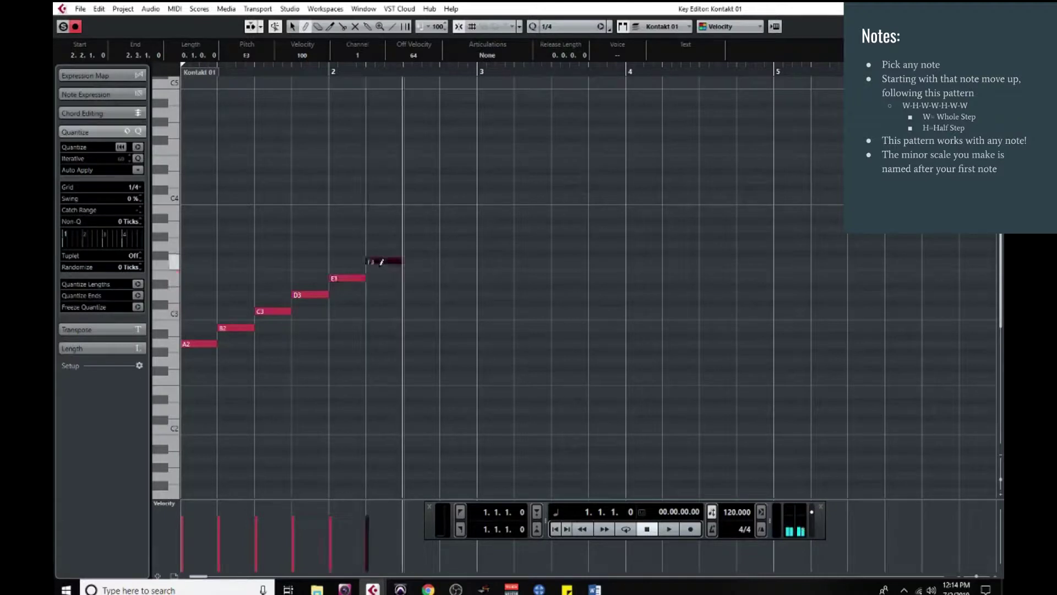
left_click(417, 244)
left_click(456, 228)
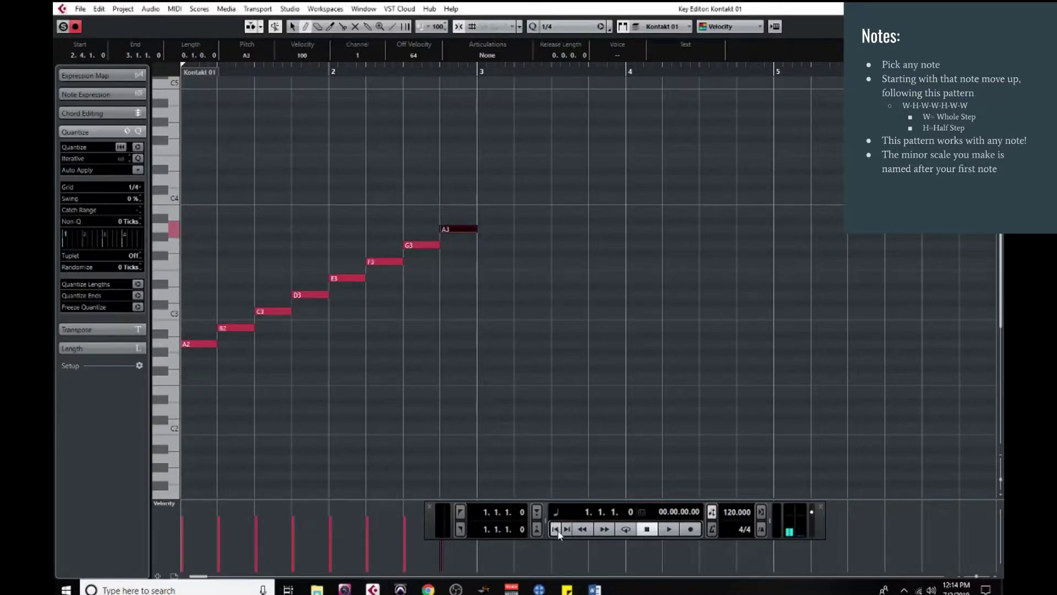
key("space")
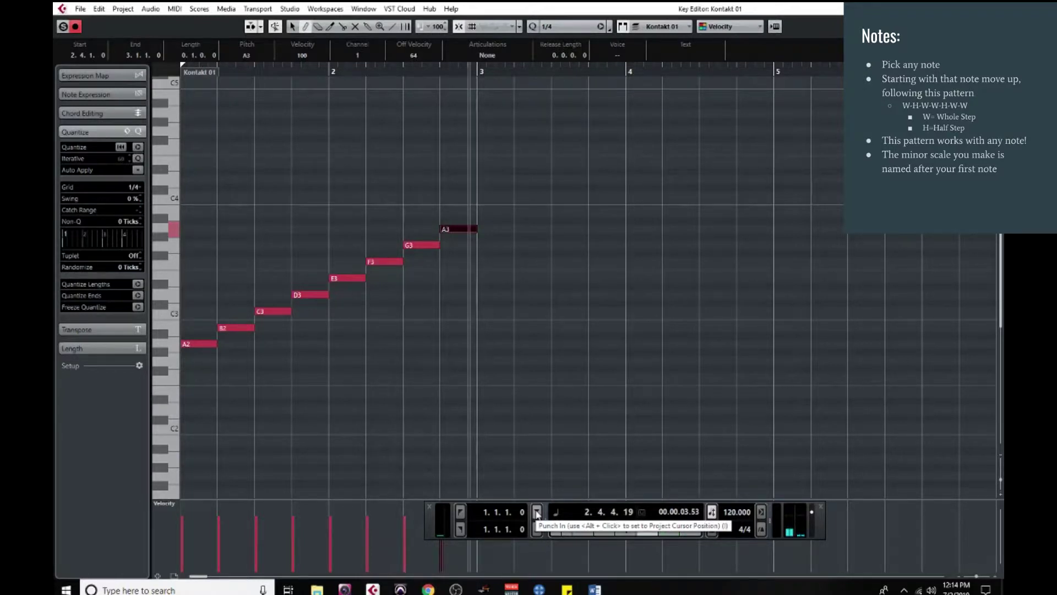
Draw a D2–D3 scale (D2, E2, F2, G2, A2, A#2, C3, D3) in bars 3–4, then play and stop it.
left_click(496, 409)
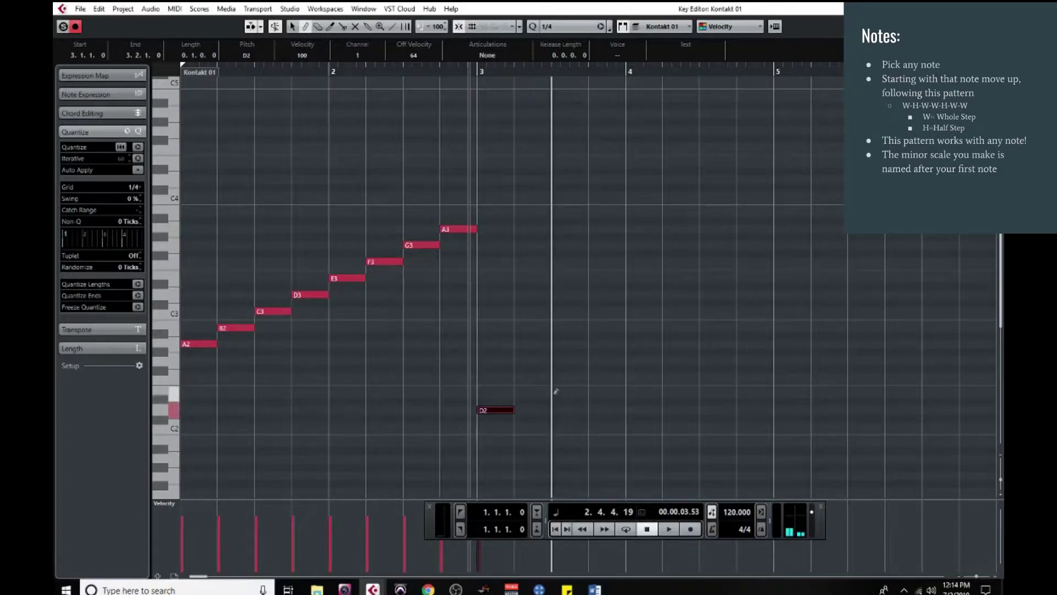
left_click(522, 393)
left_click(559, 377)
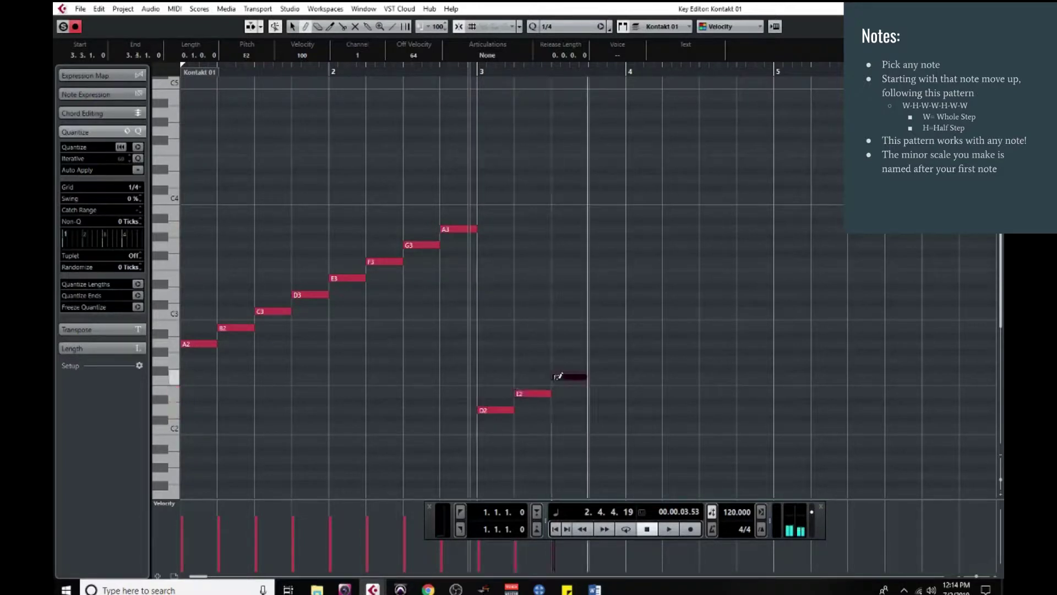
left_click(606, 360)
left_click(645, 343)
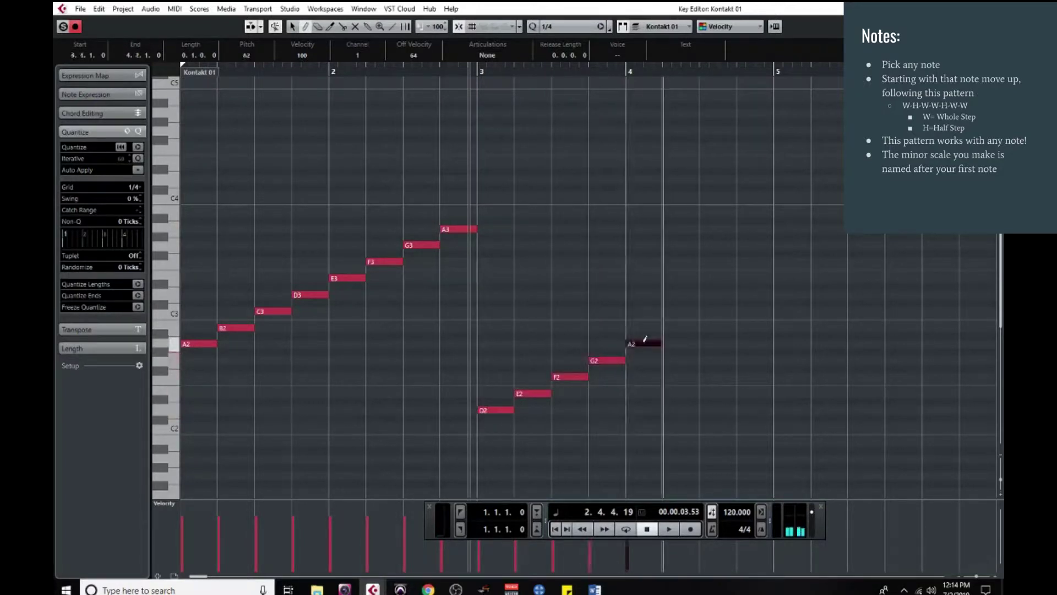
left_click(672, 335)
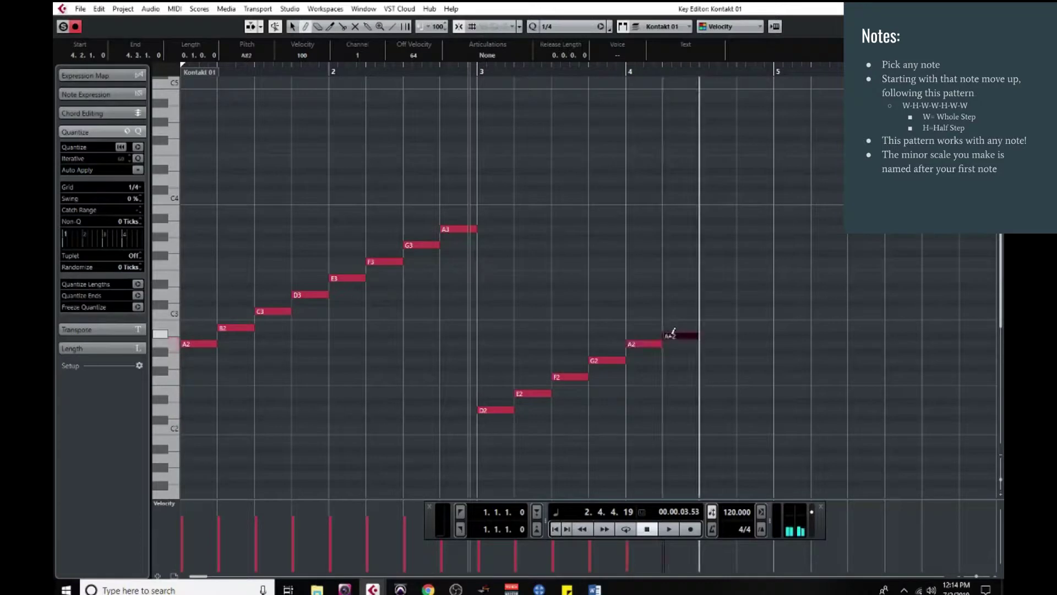
left_click(715, 311)
left_click(755, 293)
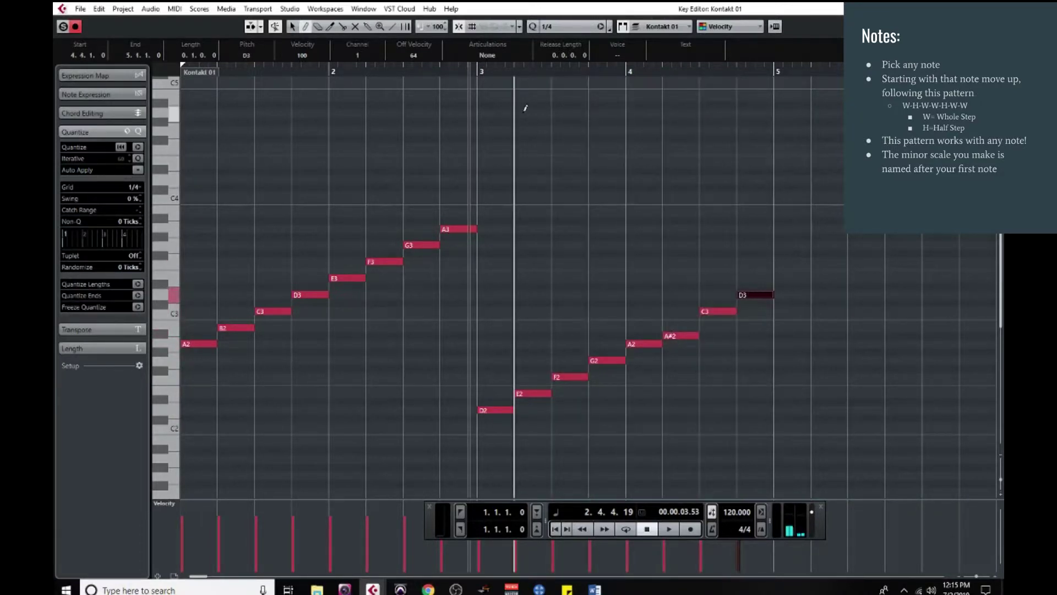
key("space")
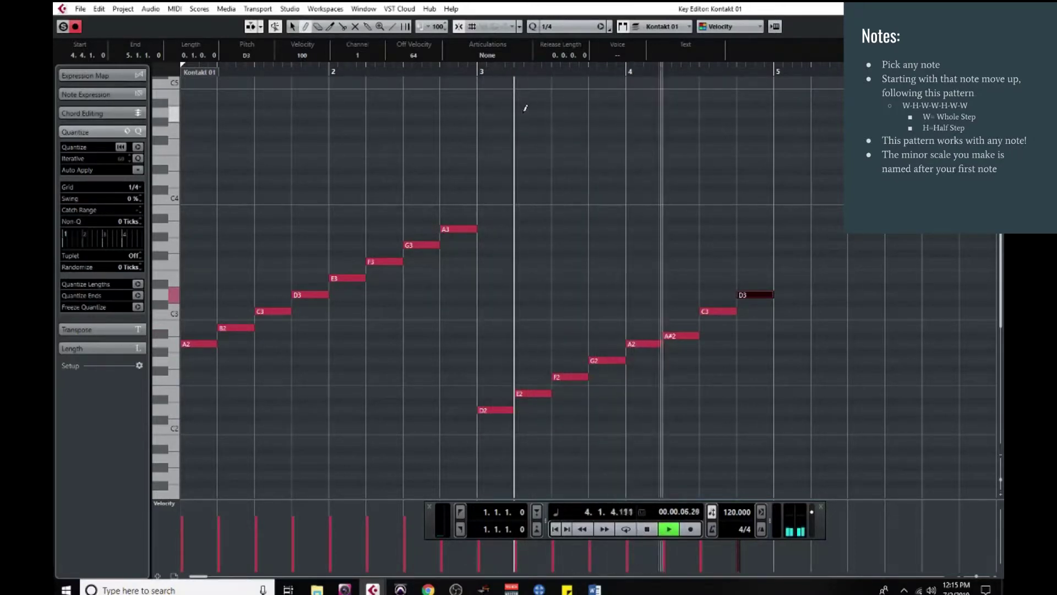
key("space")
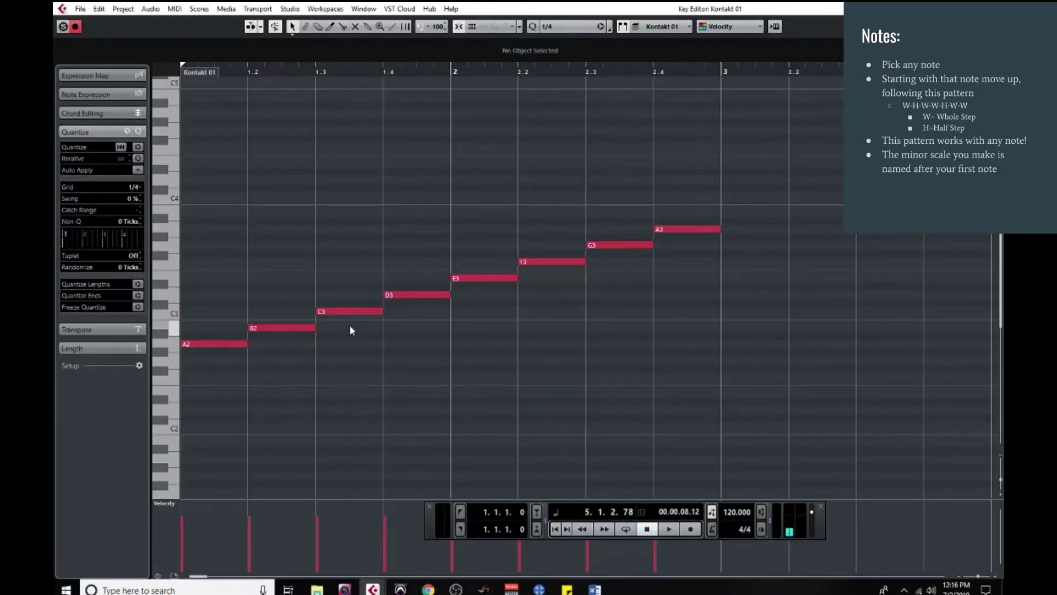
With the Draw tool, stack C3 and E3 over A2, and D3 and F3 over B2.
left_click(305, 26)
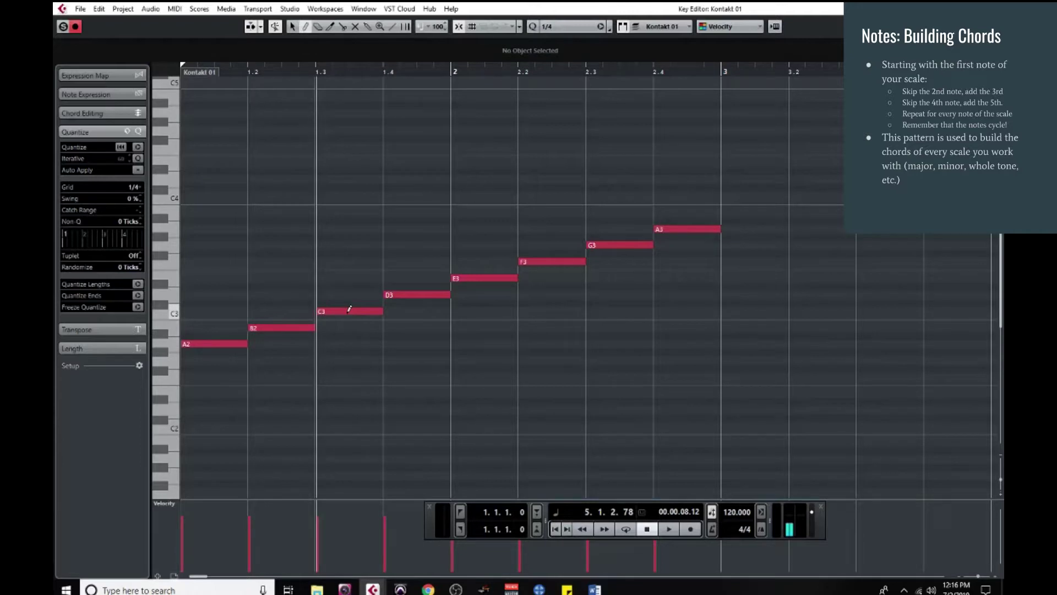
left_click(237, 311)
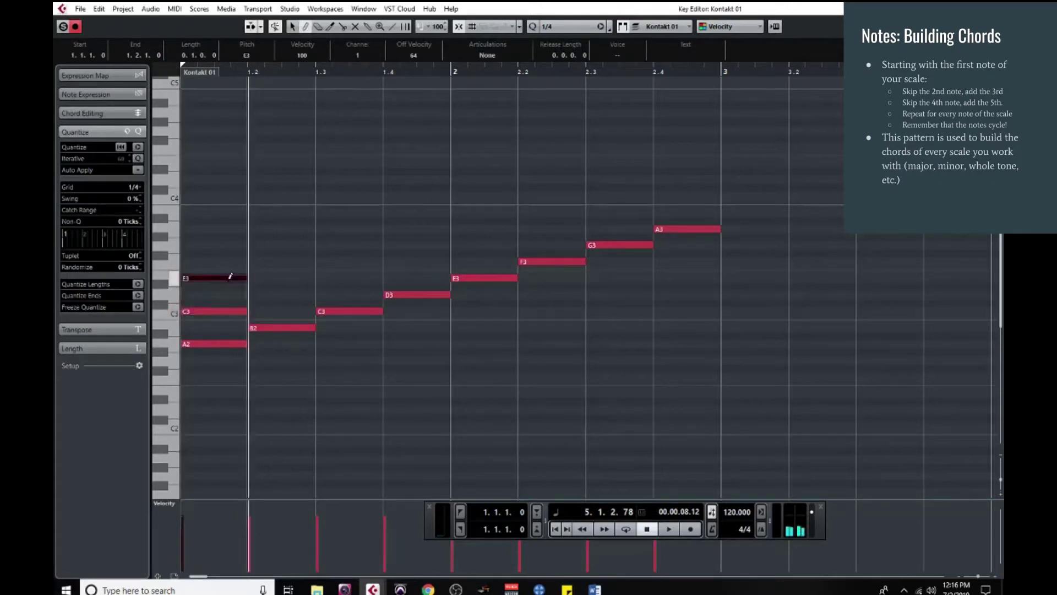
left_click(231, 277)
left_click(289, 295)
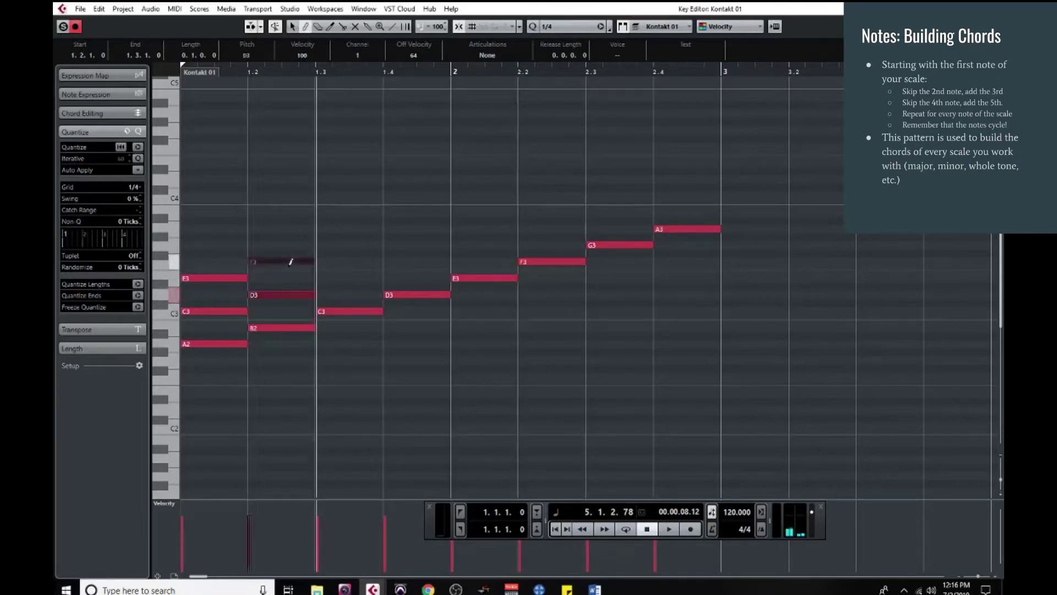
left_click(290, 261)
Add thirds E3, F3, G3, A3, B3 and C4 above scale notes C3 through A3.
left_click(338, 278)
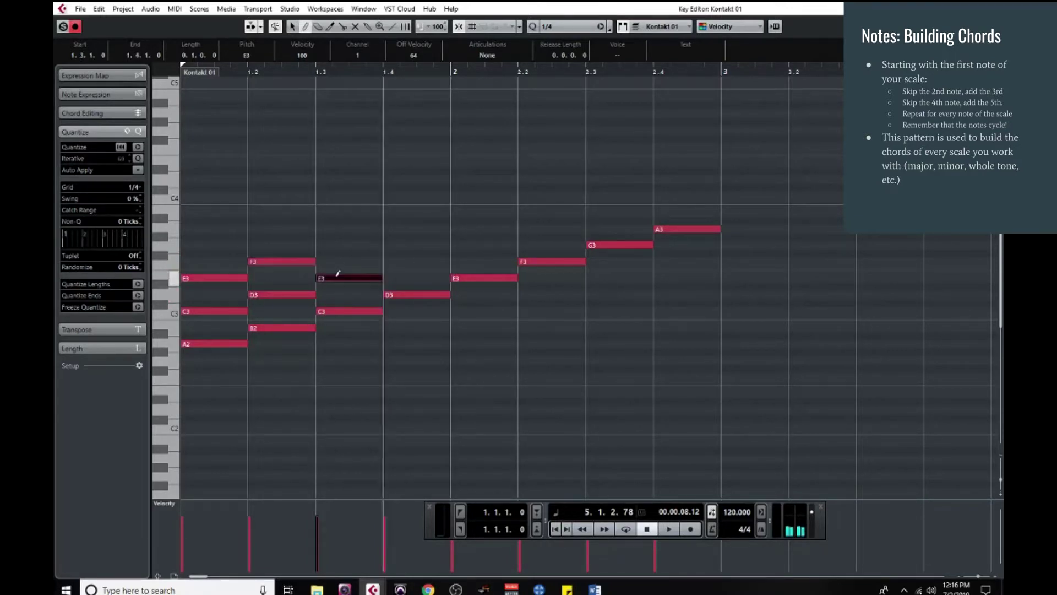
left_click(418, 261)
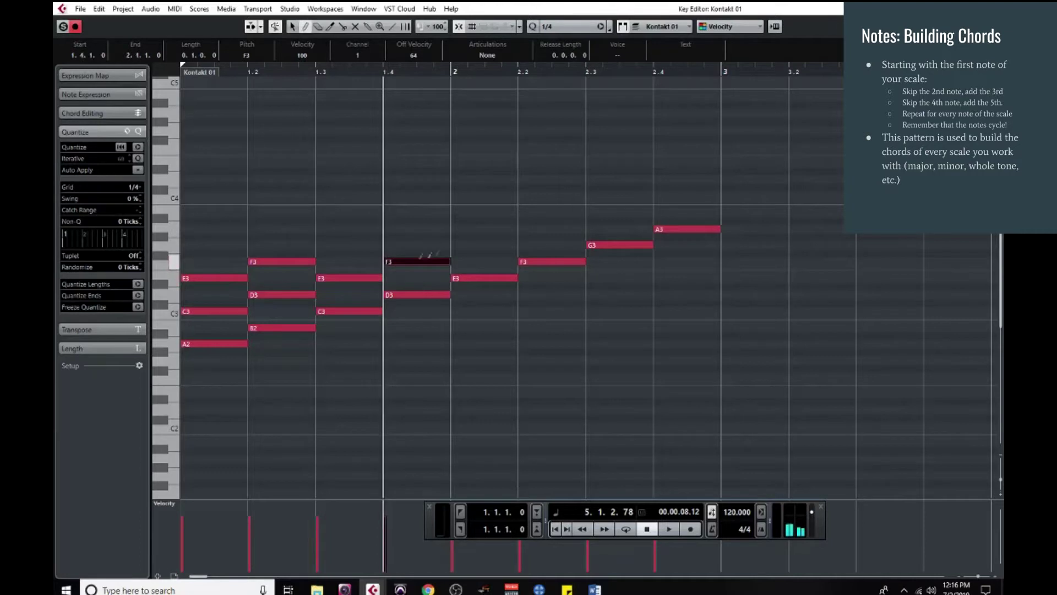
left_click(474, 245)
left_click(547, 228)
left_click(611, 212)
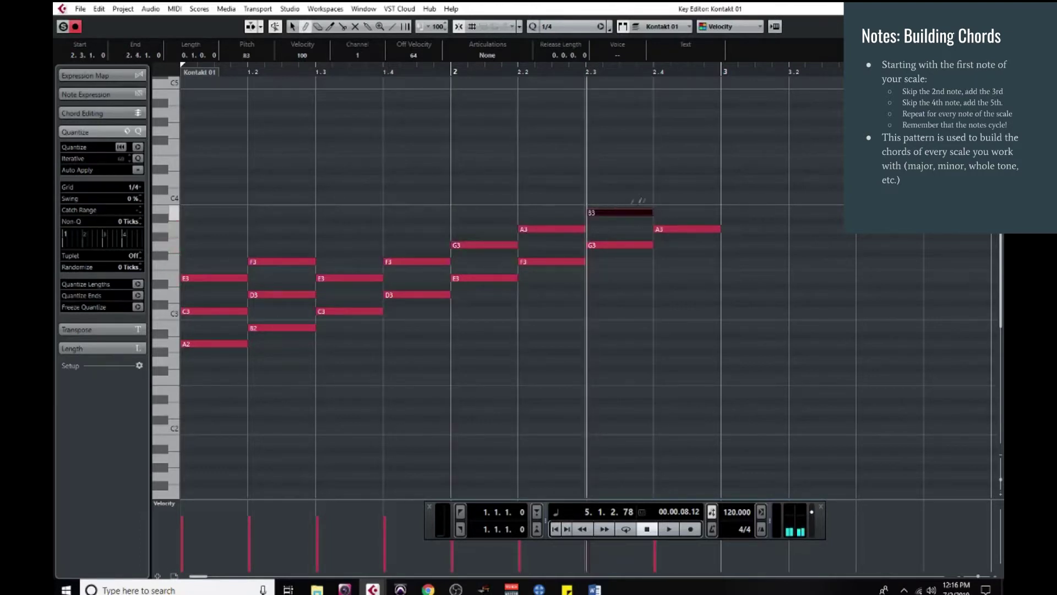
left_click(677, 195)
Top those chords with fifths G3, A3, B3, C4, D4, E4, then play everything from the project start.
left_click(373, 244)
left_click(414, 229)
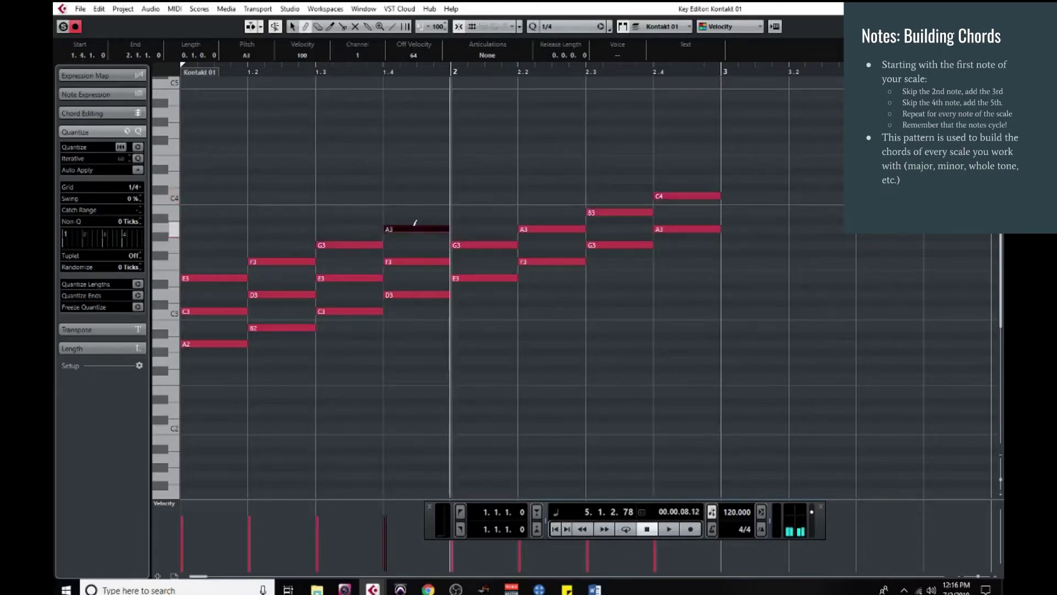
left_click(477, 212)
left_click(552, 196)
left_click(590, 179)
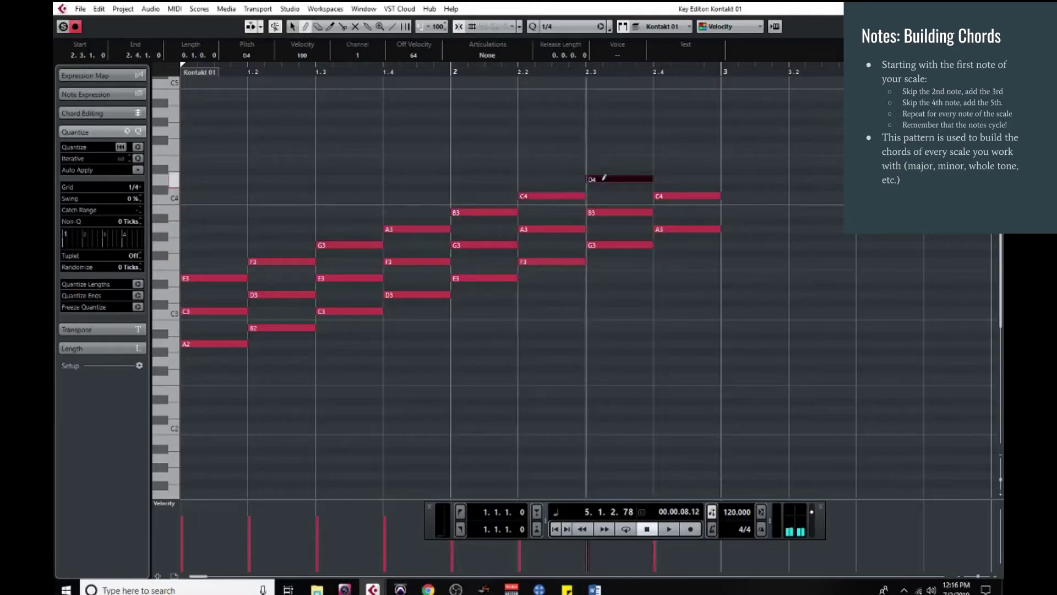
left_click(678, 163)
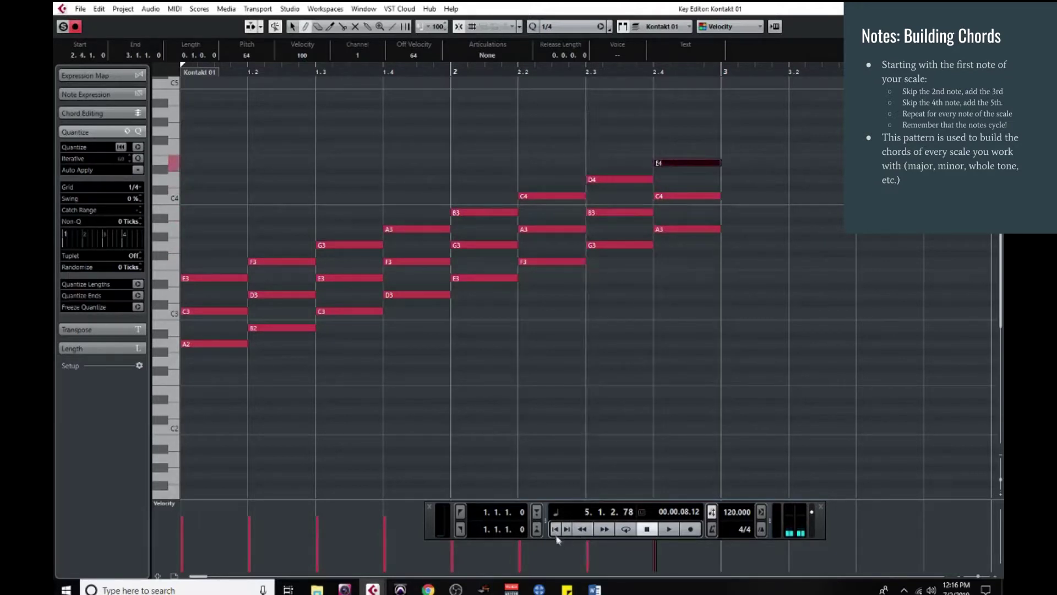
left_click(556, 529)
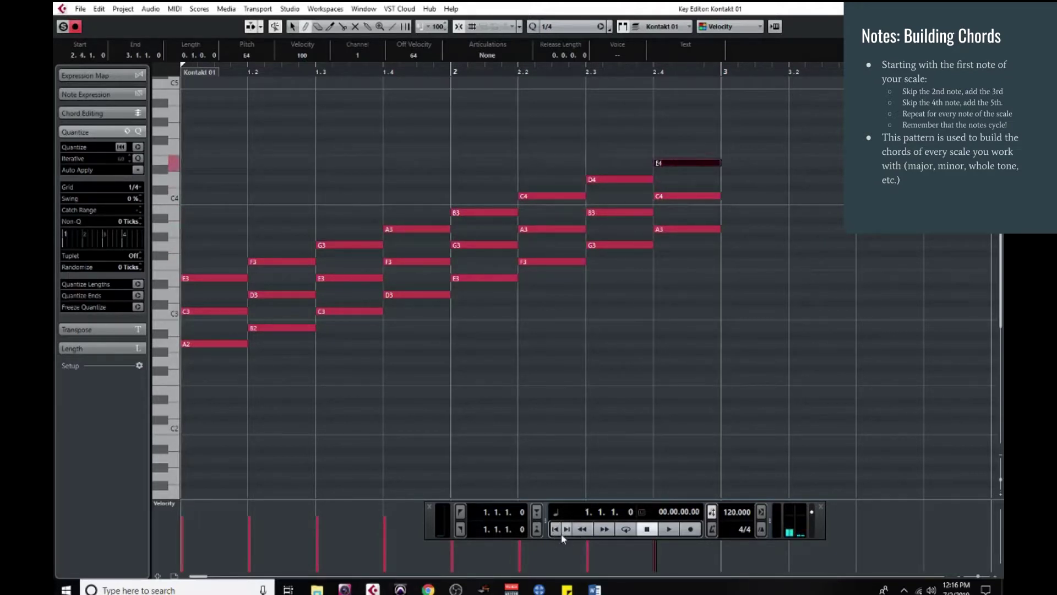
key("space")
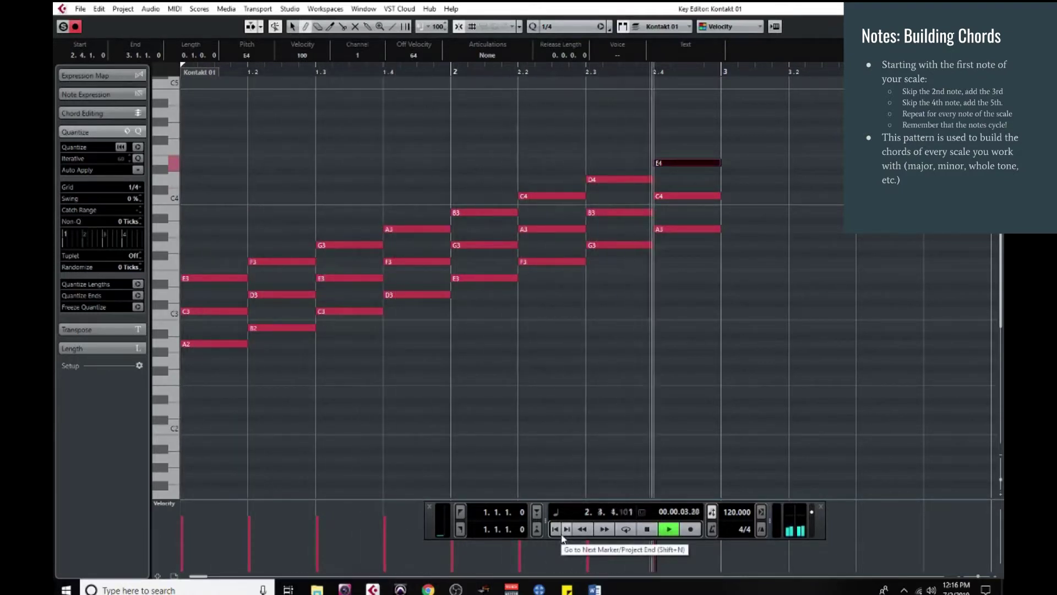
Stop playback of the A minor triads.
key("space")
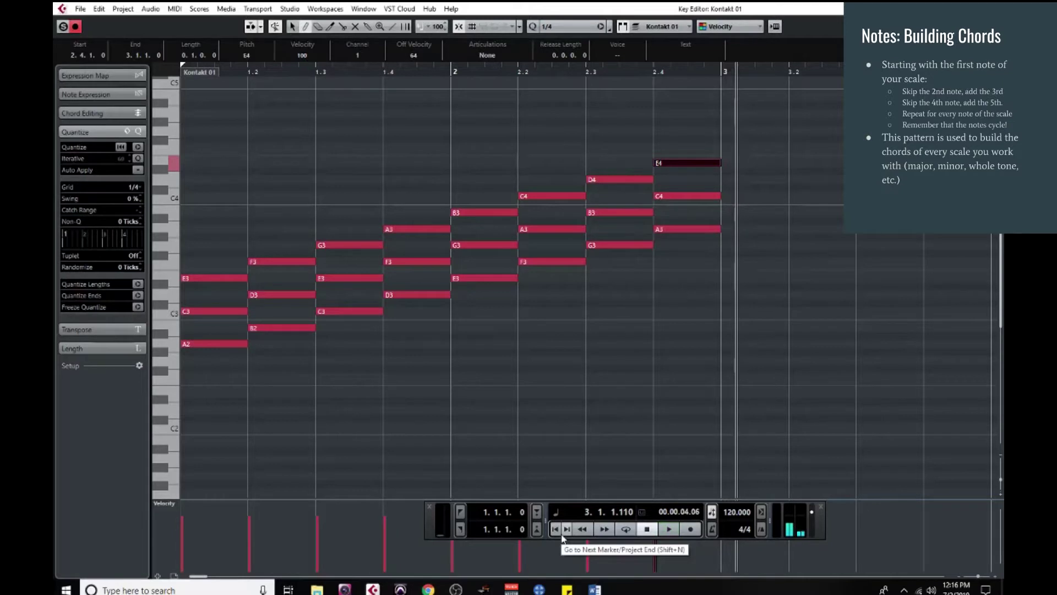